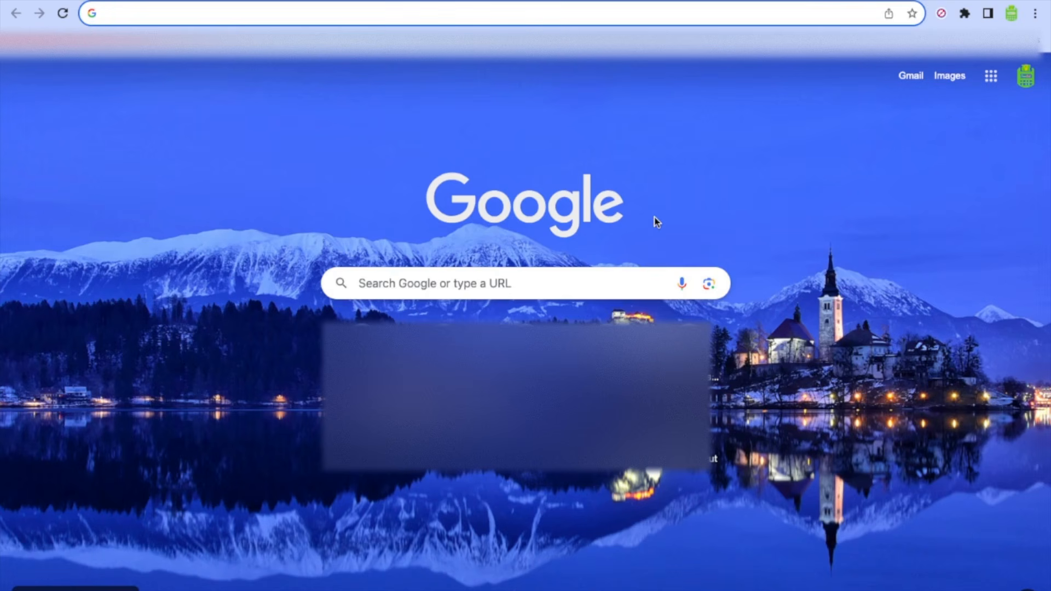
# Step: Load sars.gov.za and open the SARS Online Query System services page
pyautogui.write('sars.gov.za')
pyautogui.press('Return')
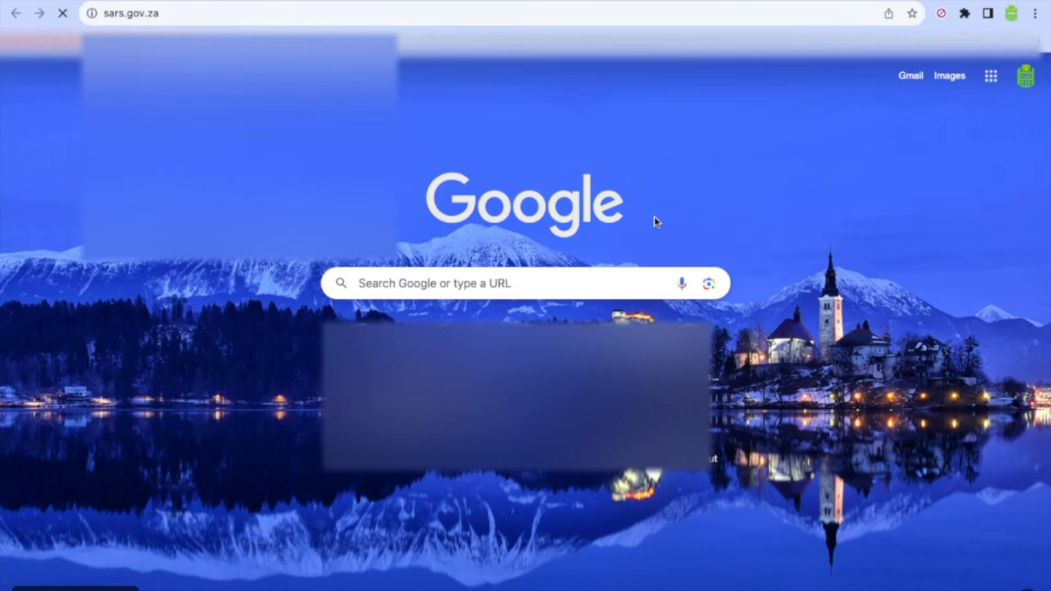
pyautogui.scroll(-5, 601, 429)
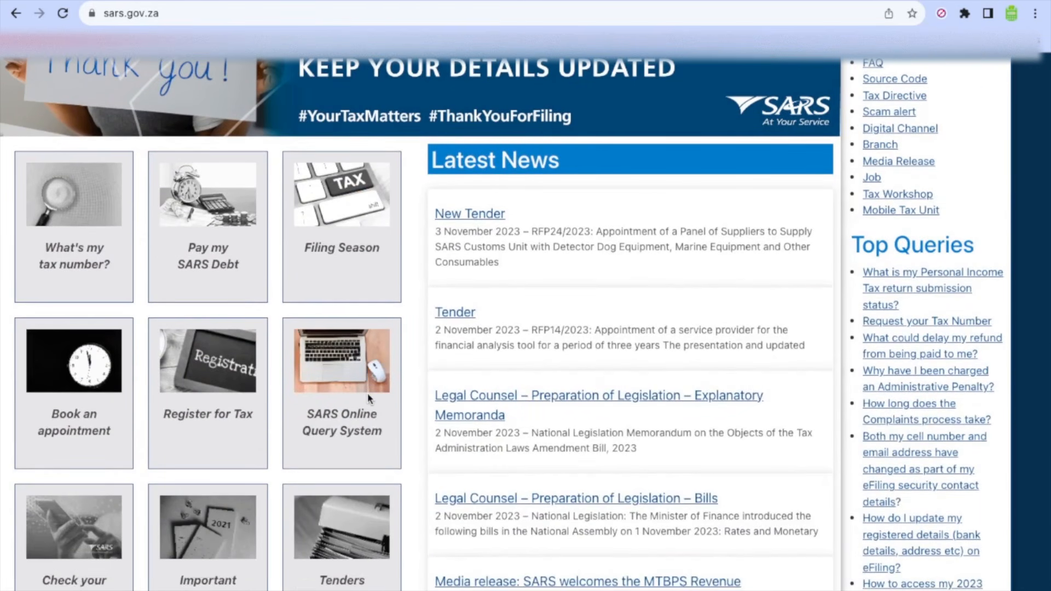
pyautogui.click(367, 393)
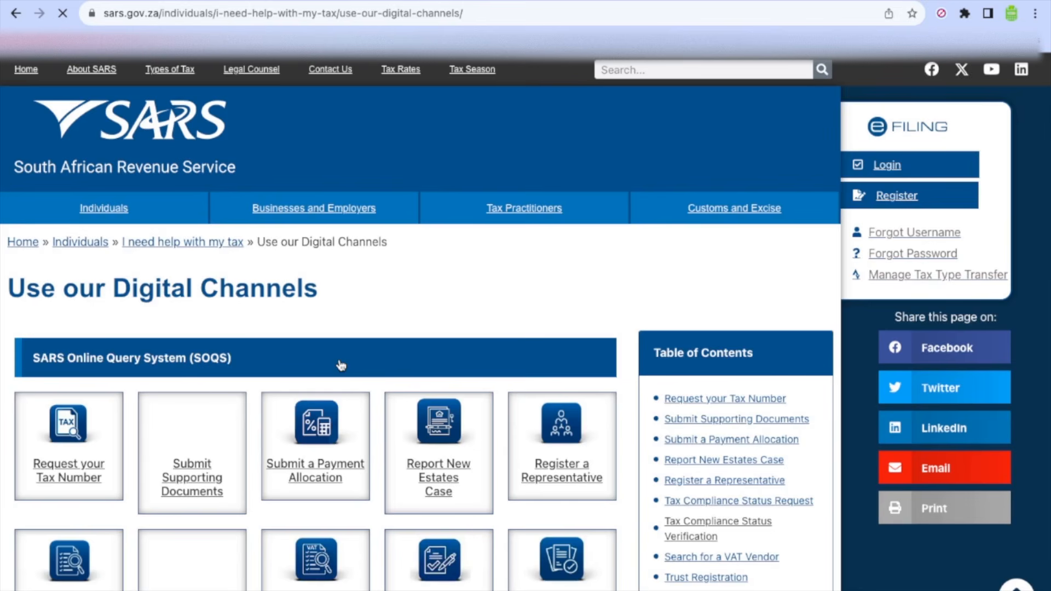
# Step: Scroll down the services list and open the registered representative request service
pyautogui.scroll(-3, 342, 366)
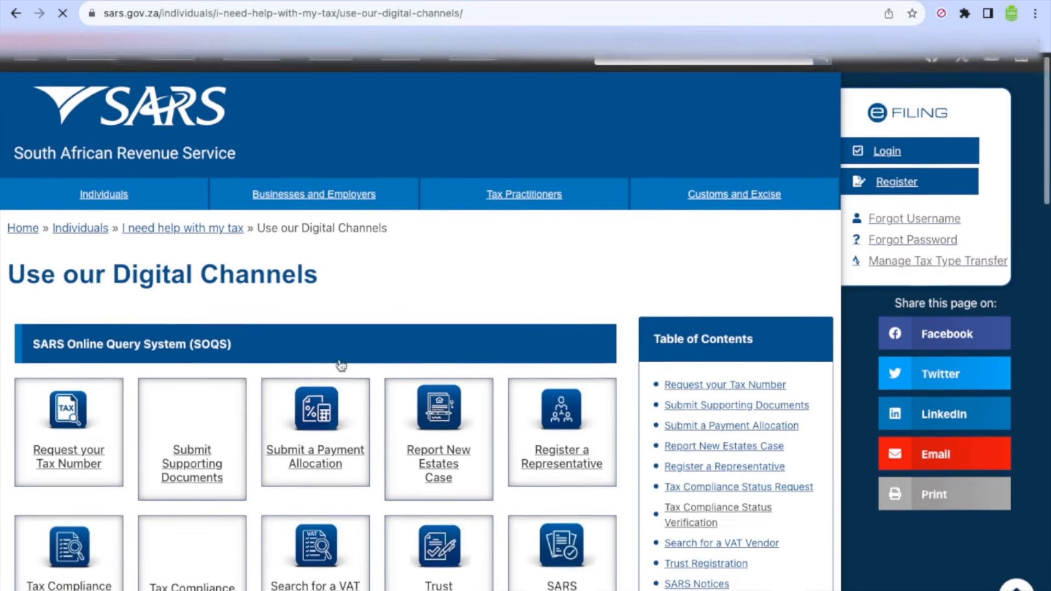
pyautogui.scroll(-1, 341, 366)
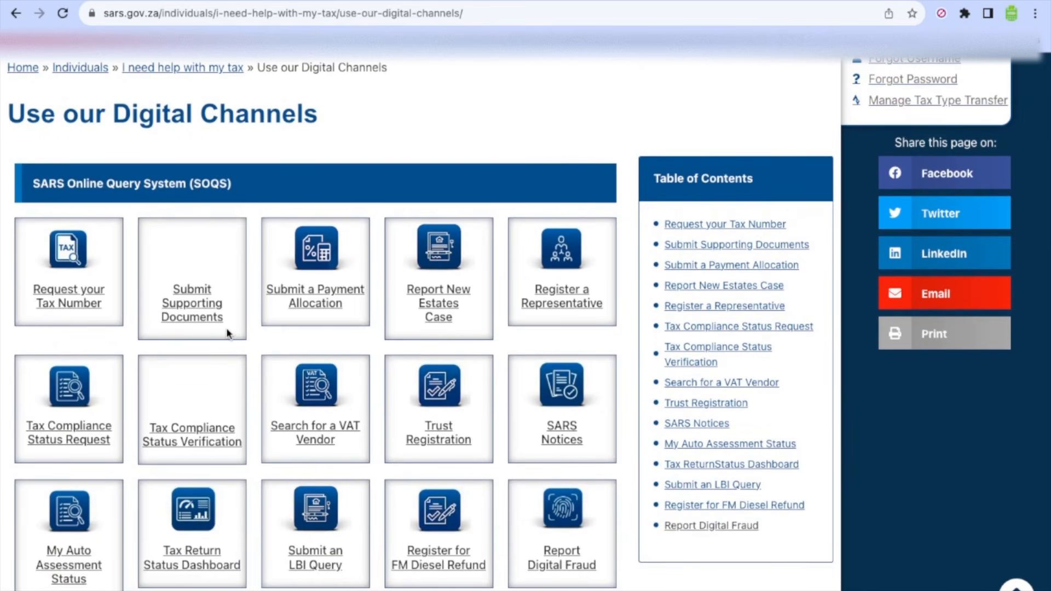
pyautogui.scroll(-1, 228, 333)
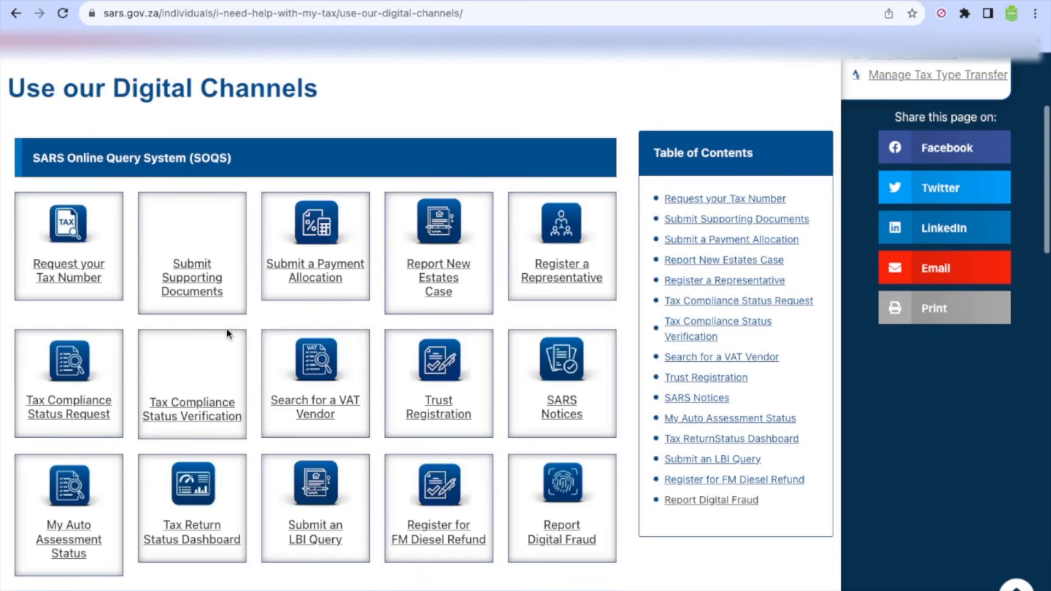
pyautogui.click(567, 228)
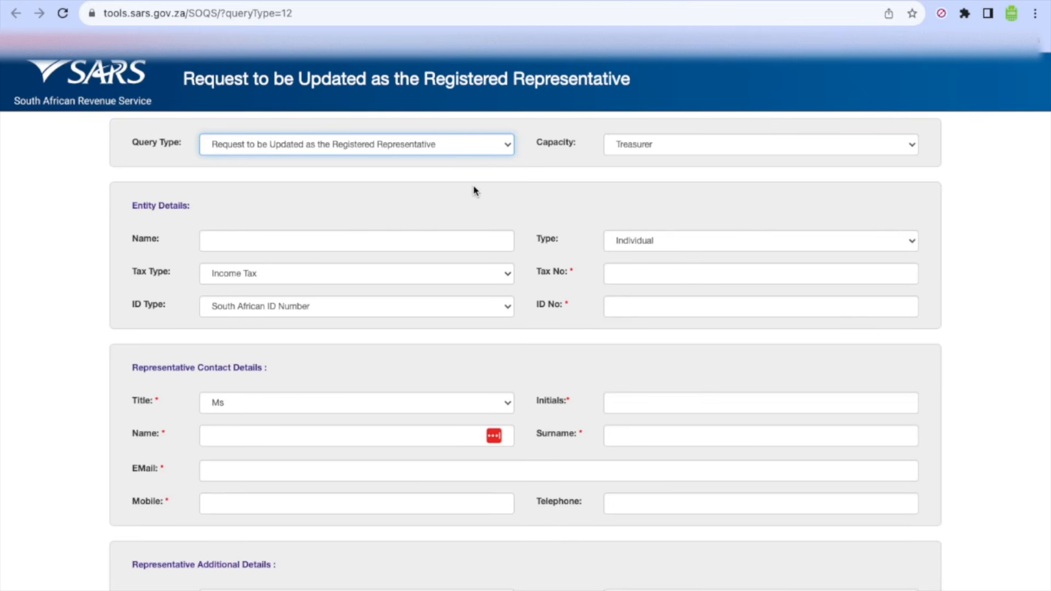
# Step: Scroll down through the blank Request to be Updated as the Registered Representative form
pyautogui.scroll(-1, 474, 190)
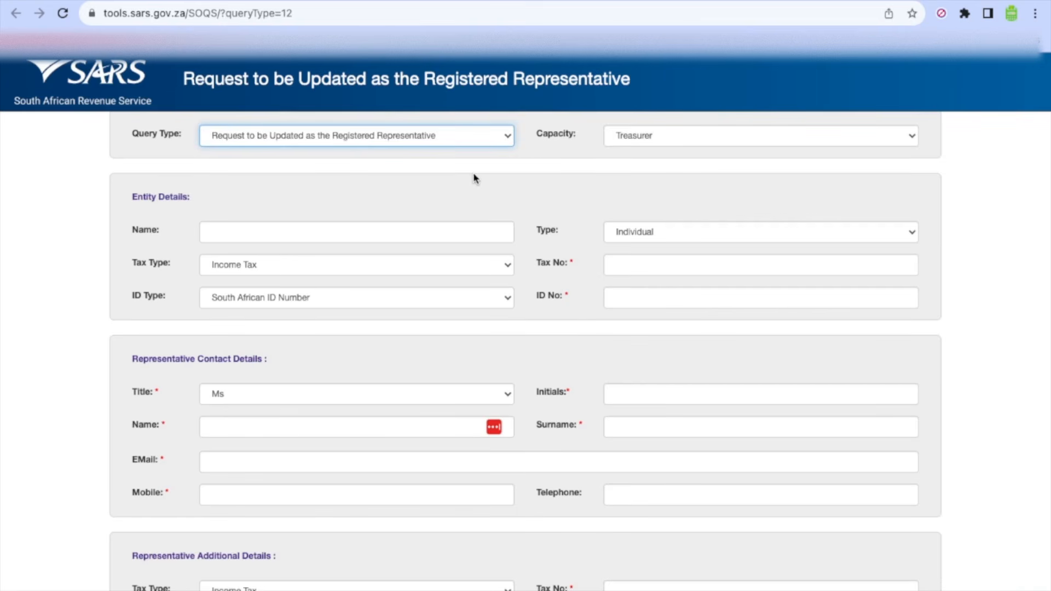
pyautogui.scroll(-3, 474, 176)
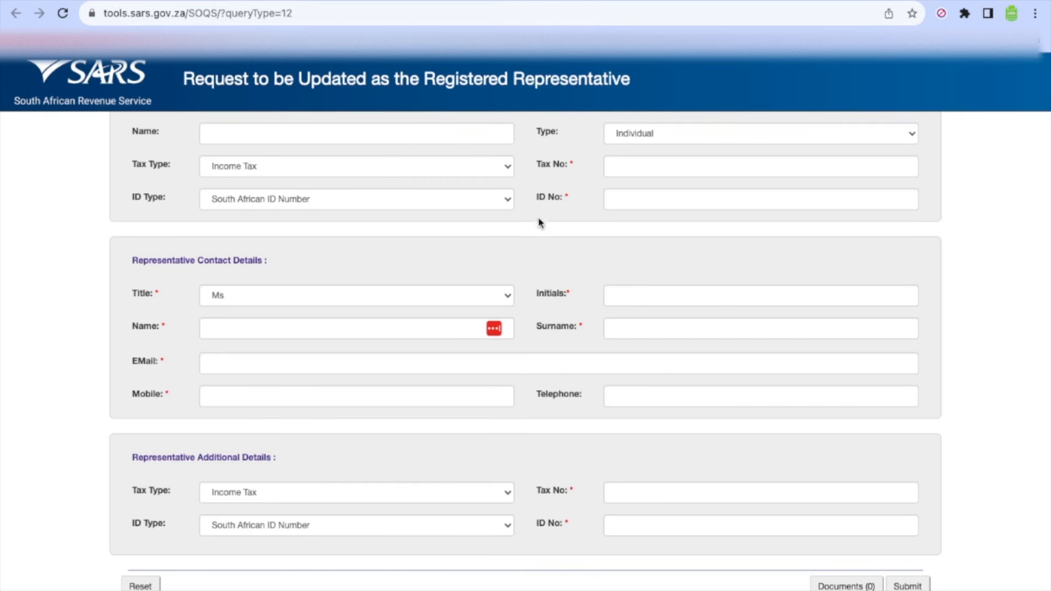
pyautogui.click(855, 587)
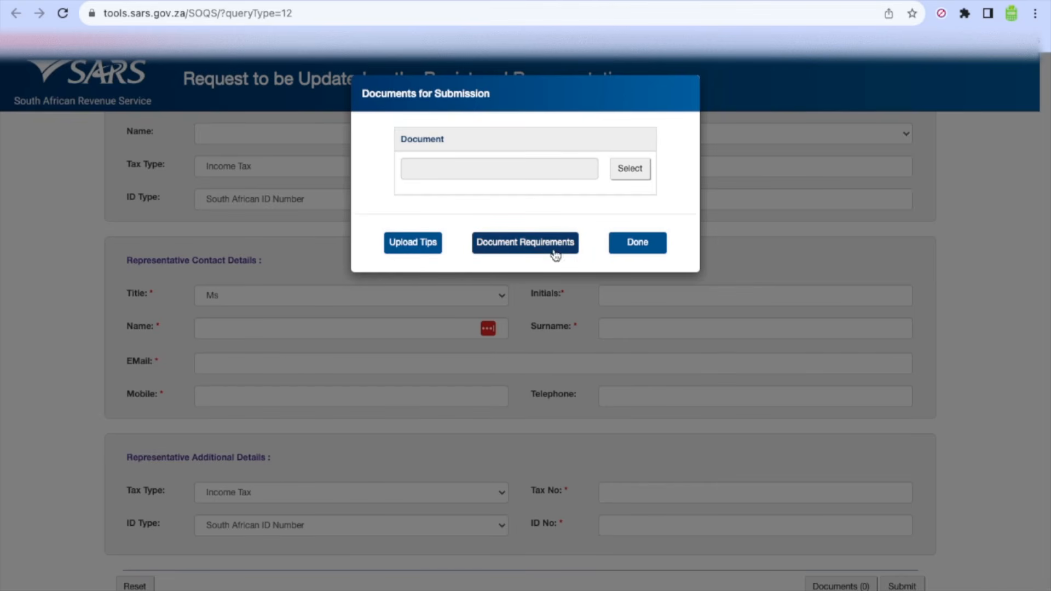
pyautogui.click(535, 241)
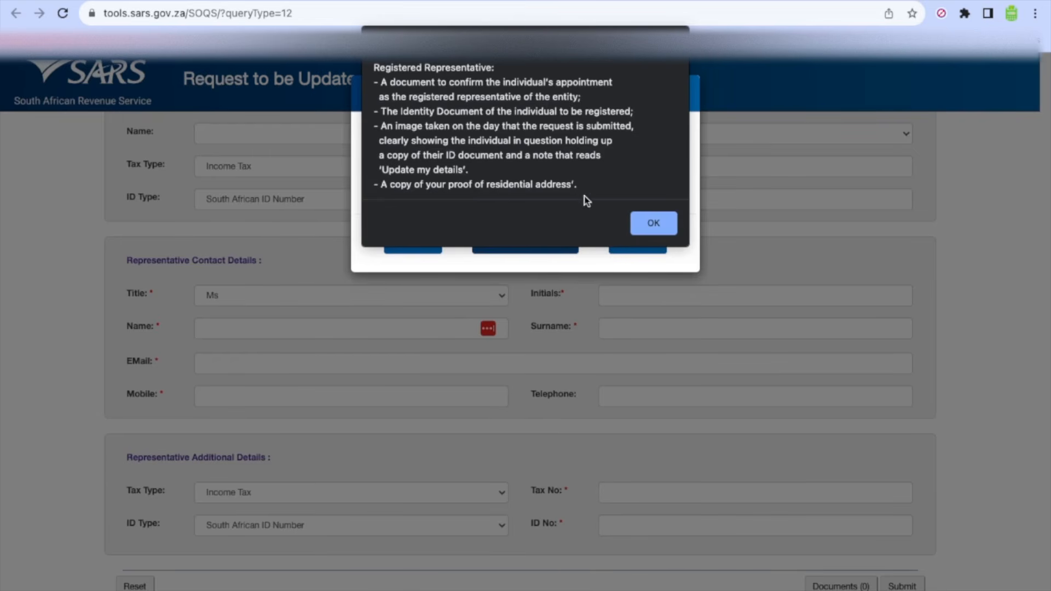
pyautogui.click(642, 223)
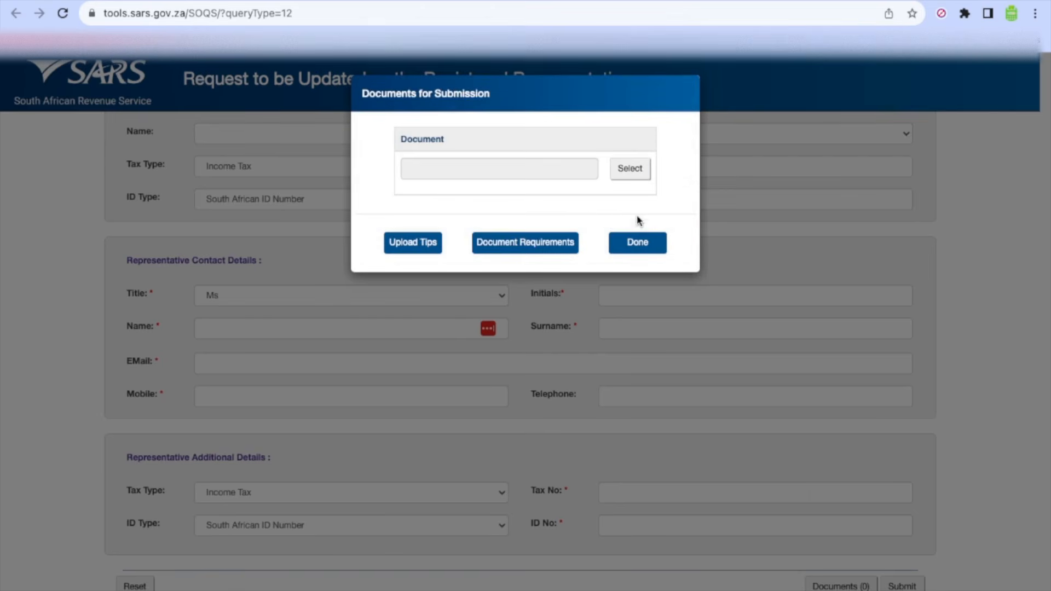
pyautogui.click(635, 242)
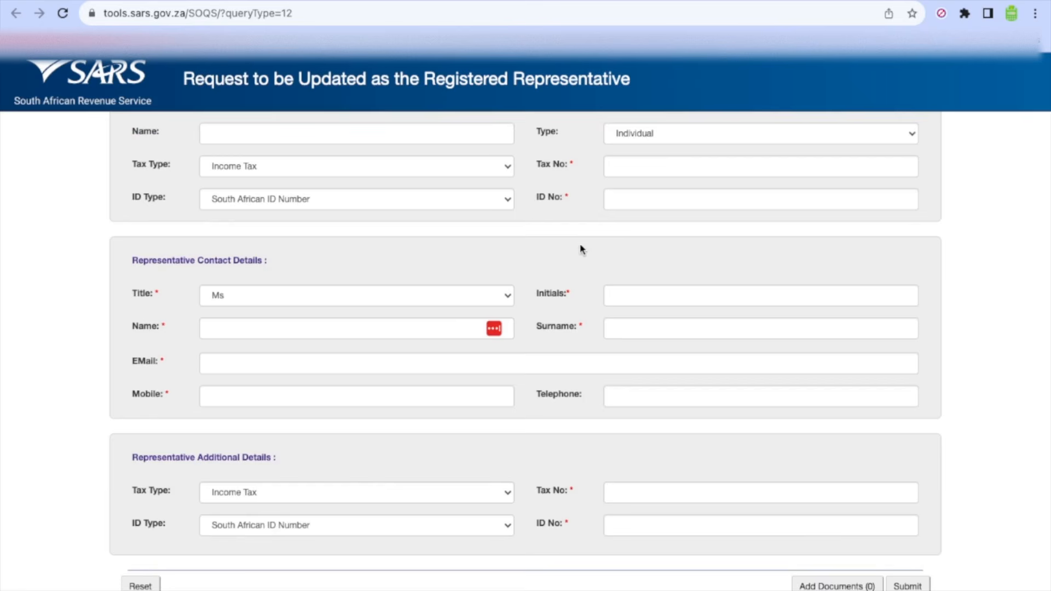
# Step: Return to the top of the form and expand the Capacity dropdown options
pyautogui.scroll(2, 581, 246)
pyautogui.scroll(2, 323, 230)
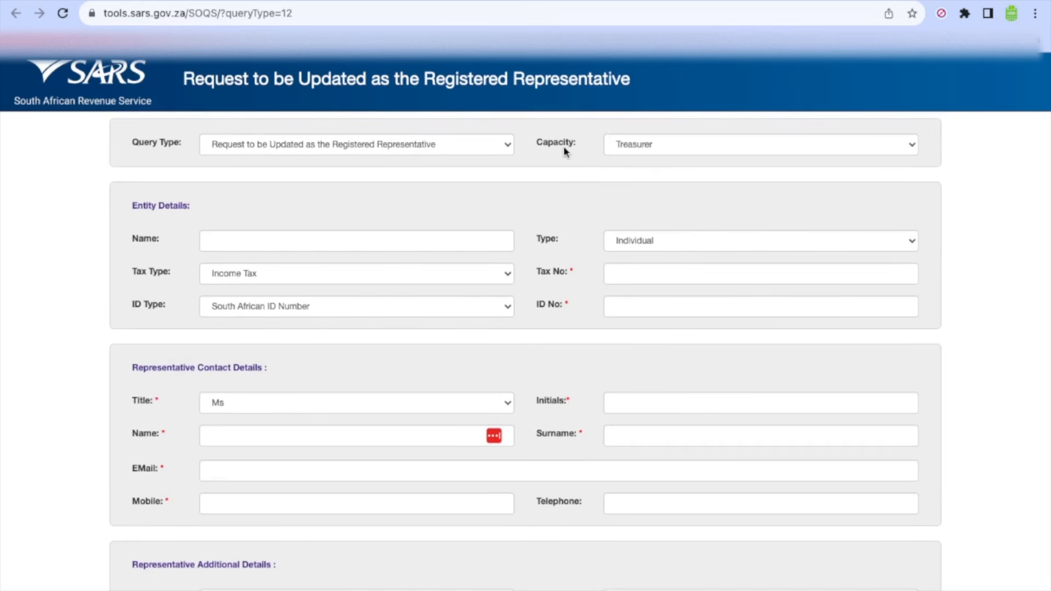
pyautogui.click(757, 144)
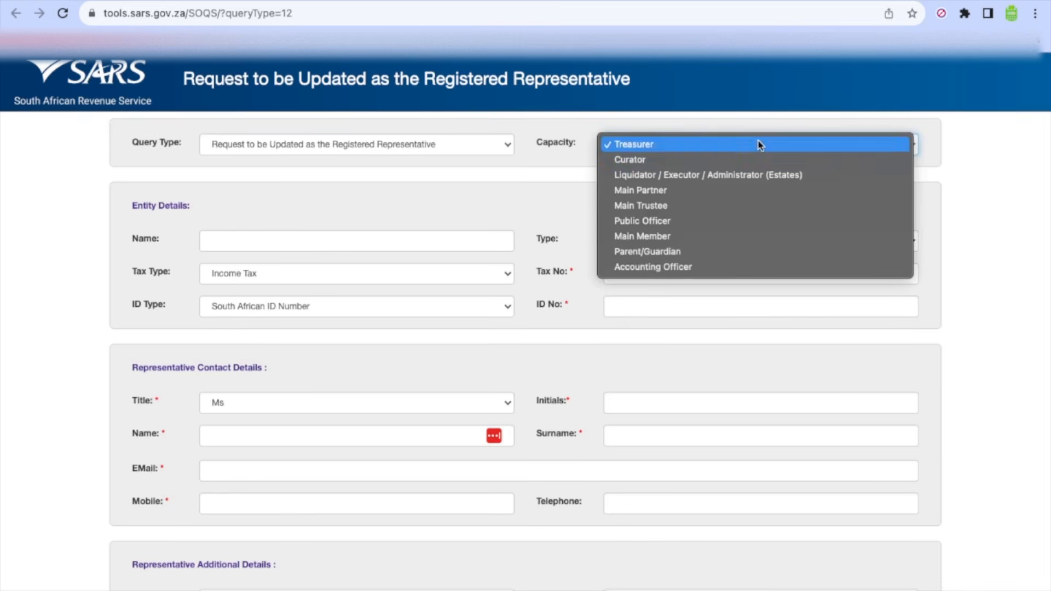
# Step: Set Capacity to Public Officer, enter the entity's name, and show the entity Type options
pyautogui.click(765, 221)
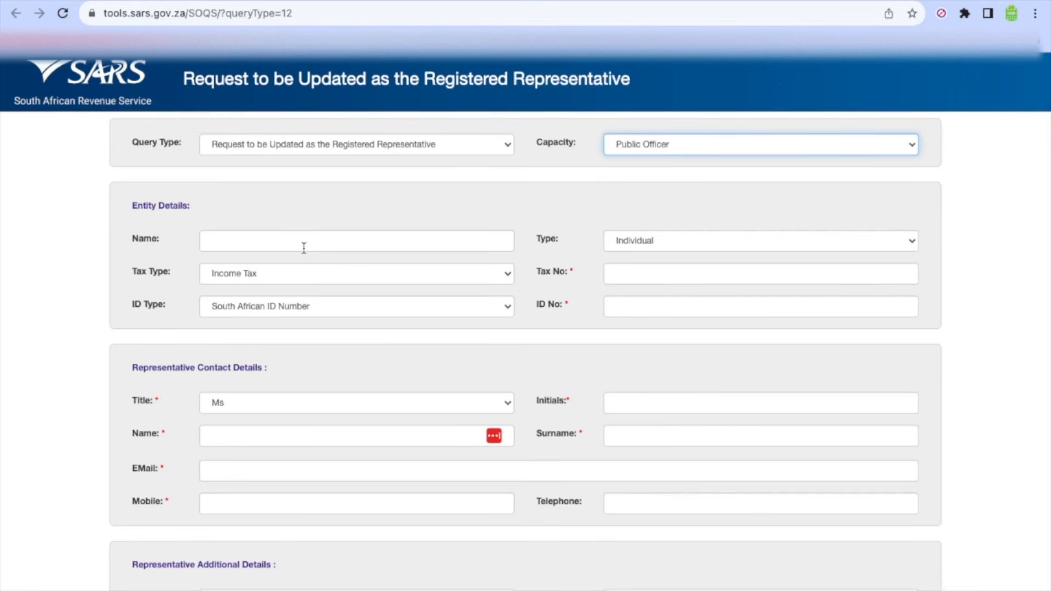
pyautogui.click(285, 244)
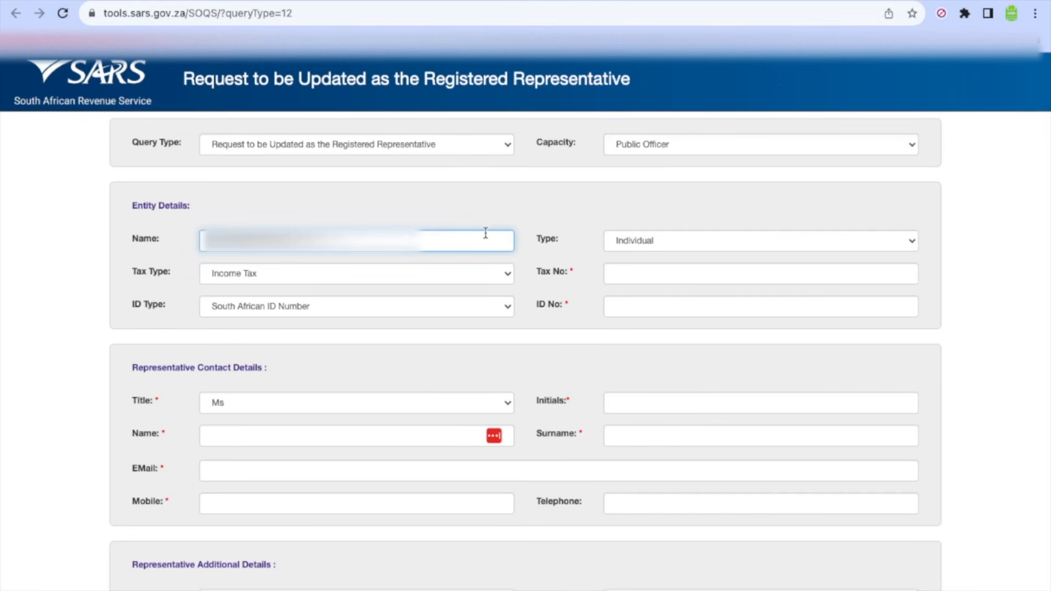
pyautogui.click(518, 214)
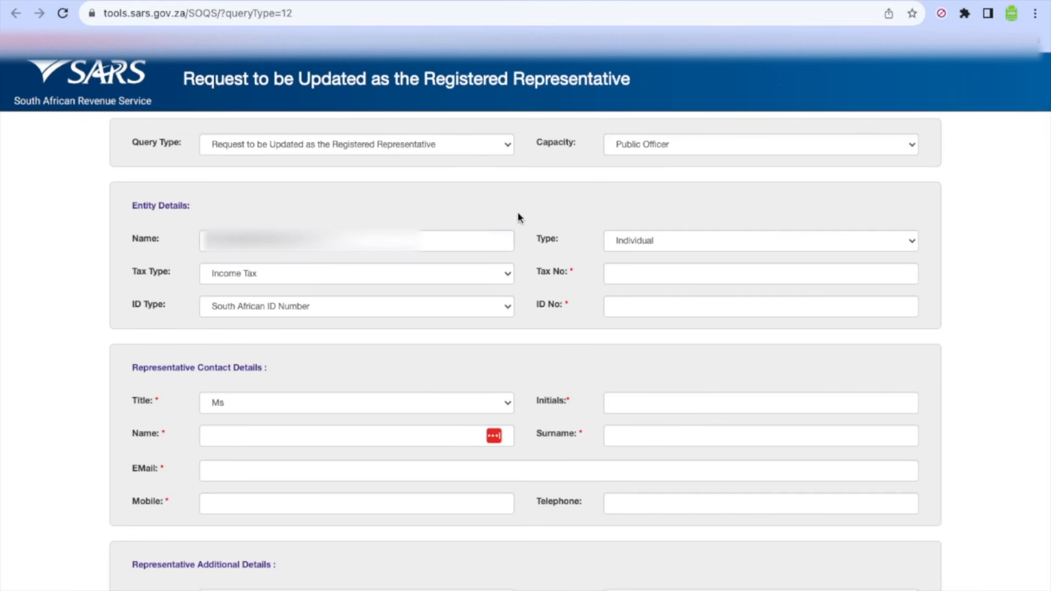
pyautogui.click(679, 242)
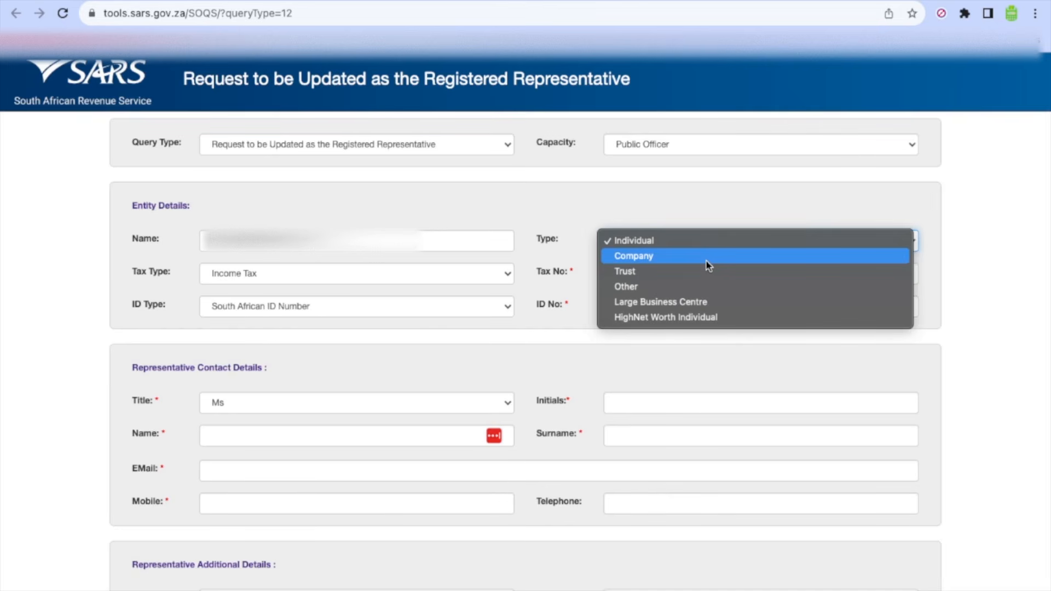
# Step: Confirm Company as entity type, making ID Type Company Registration Number
pyautogui.press('Escape')
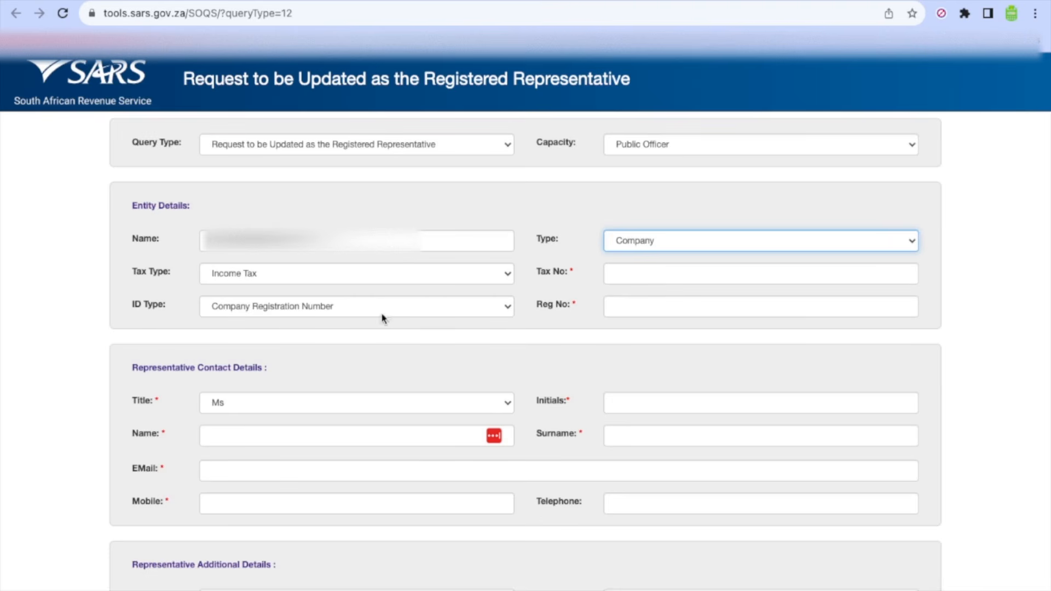
pyautogui.click(688, 280)
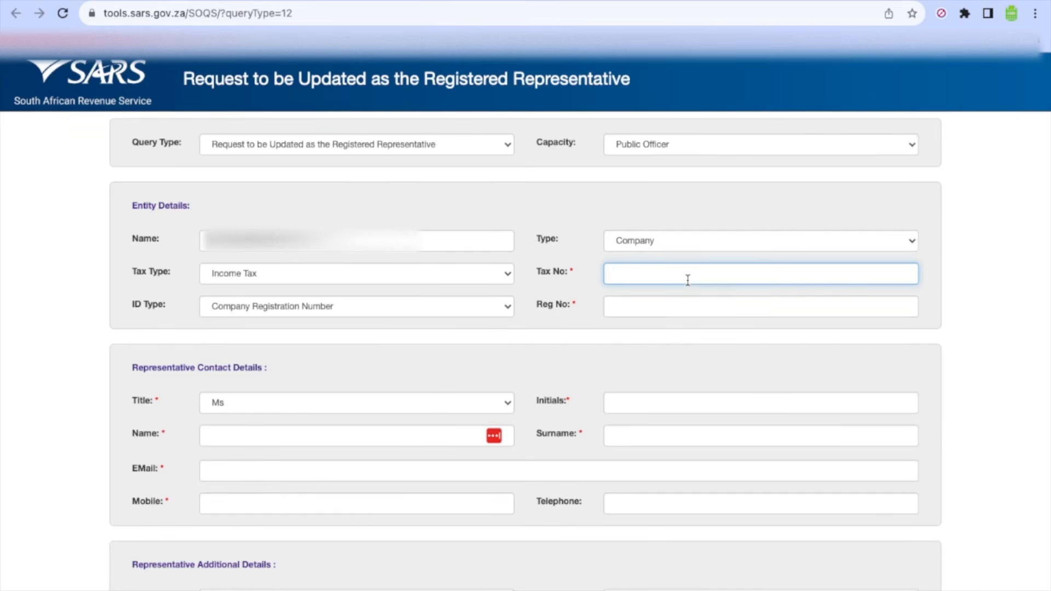
# Step: Paste the company's tax number into the Tax No field
pyautogui.press('super+v')
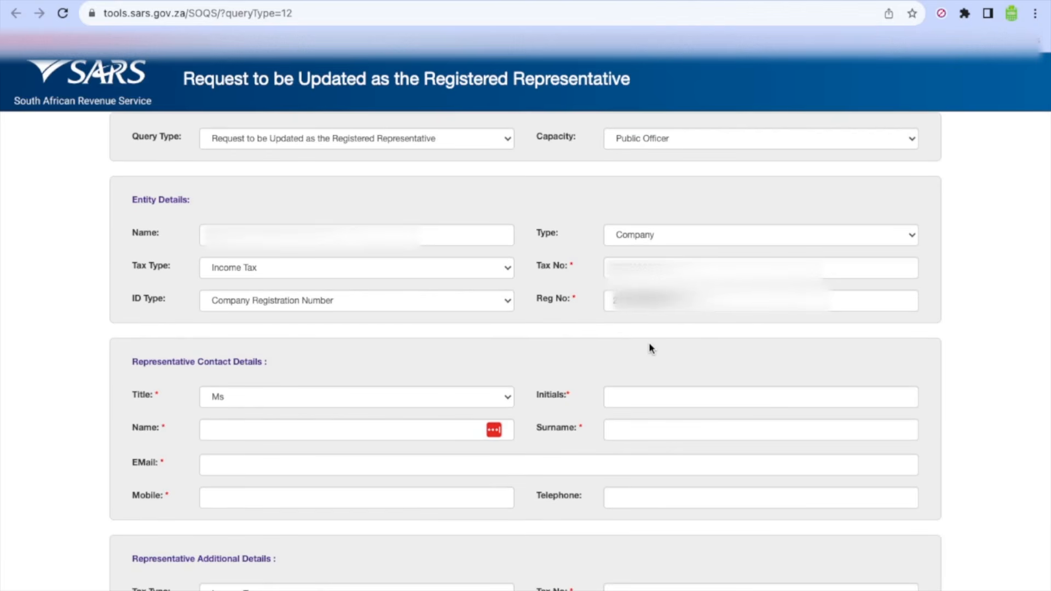
# Step: Set the representative's title to Mr
pyautogui.scroll(-2, 650, 348)
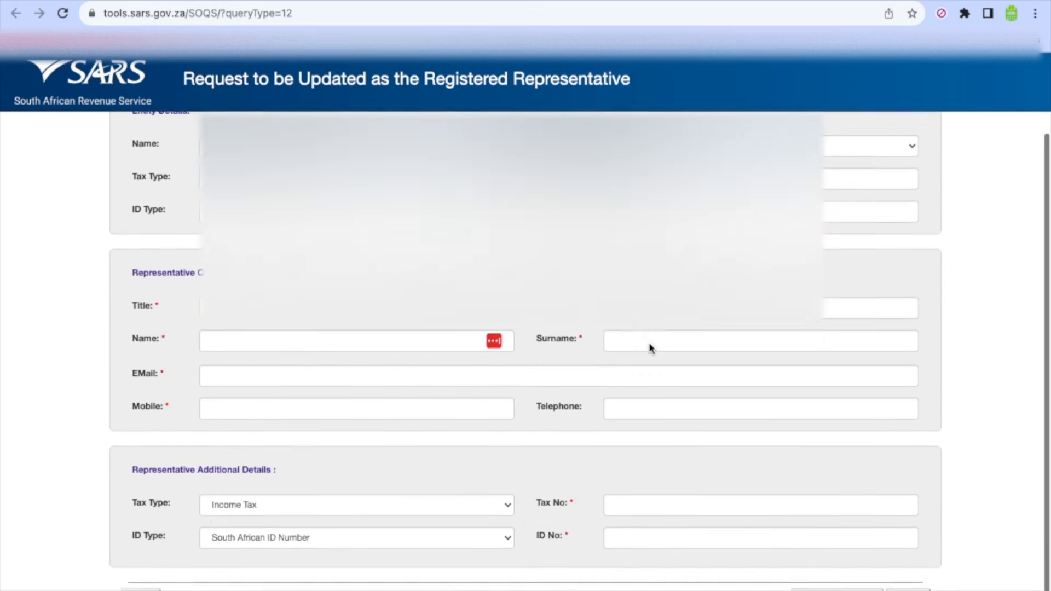
pyautogui.scroll(1, 650, 348)
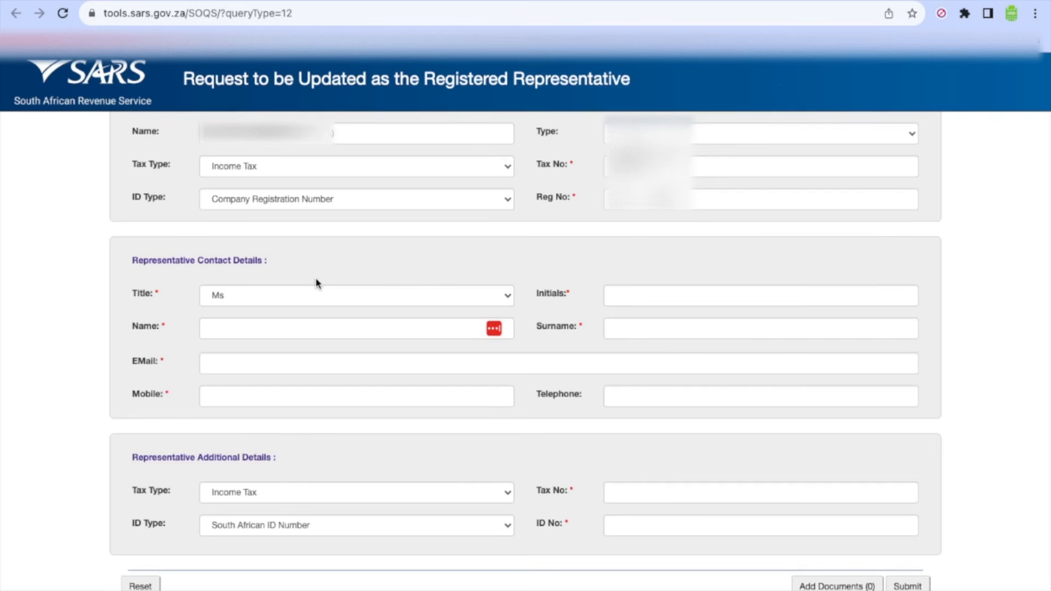
pyautogui.click(324, 285)
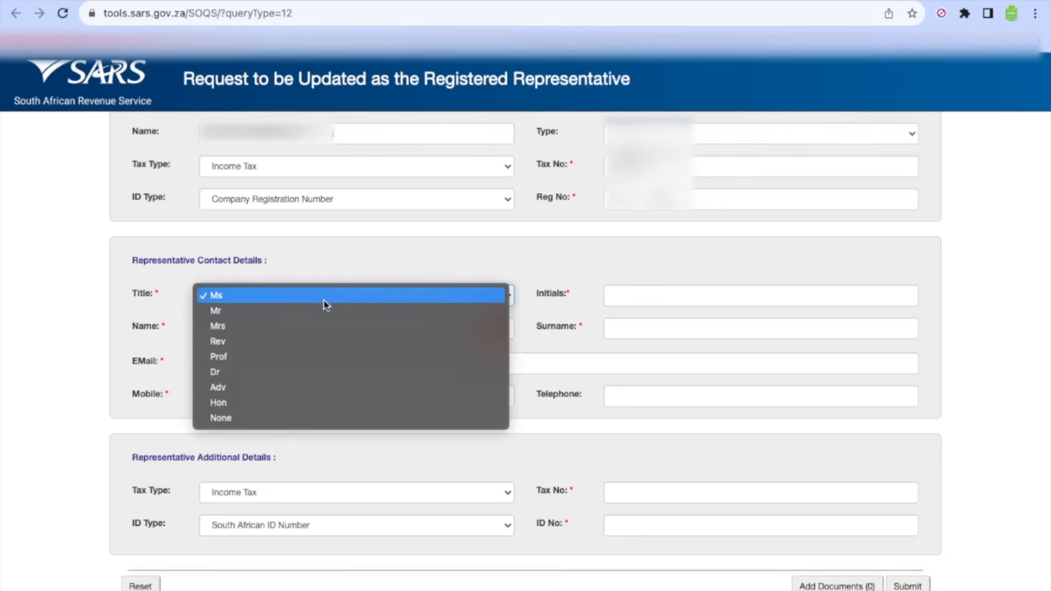
pyautogui.click(326, 310)
pyautogui.click(573, 279)
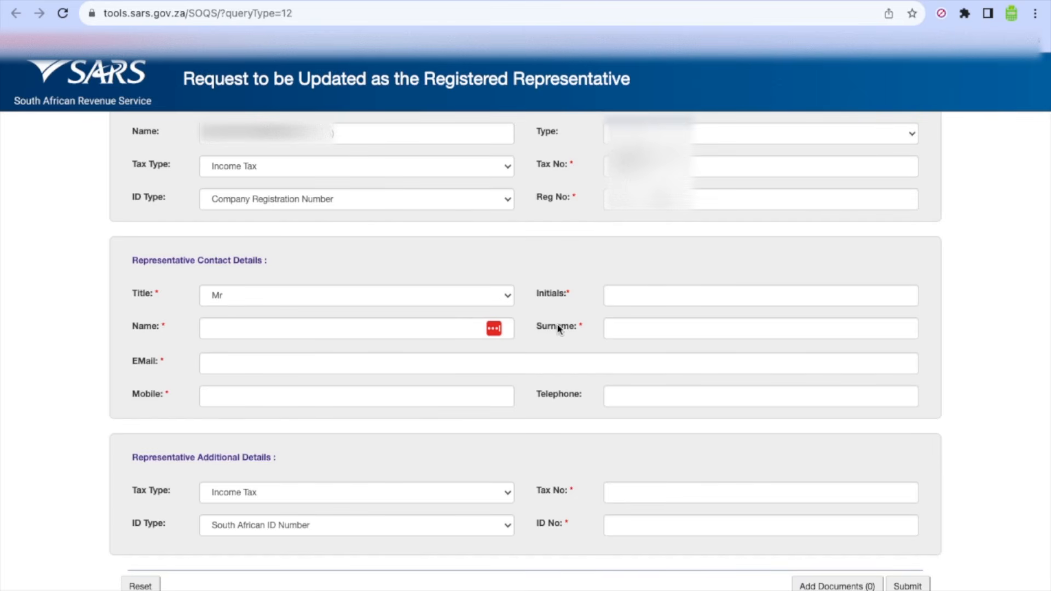
# Step: Enter initials M, plus the representative's first name, surname, e-mail address and mobile number
pyautogui.click(715, 294)
pyautogui.write('M')
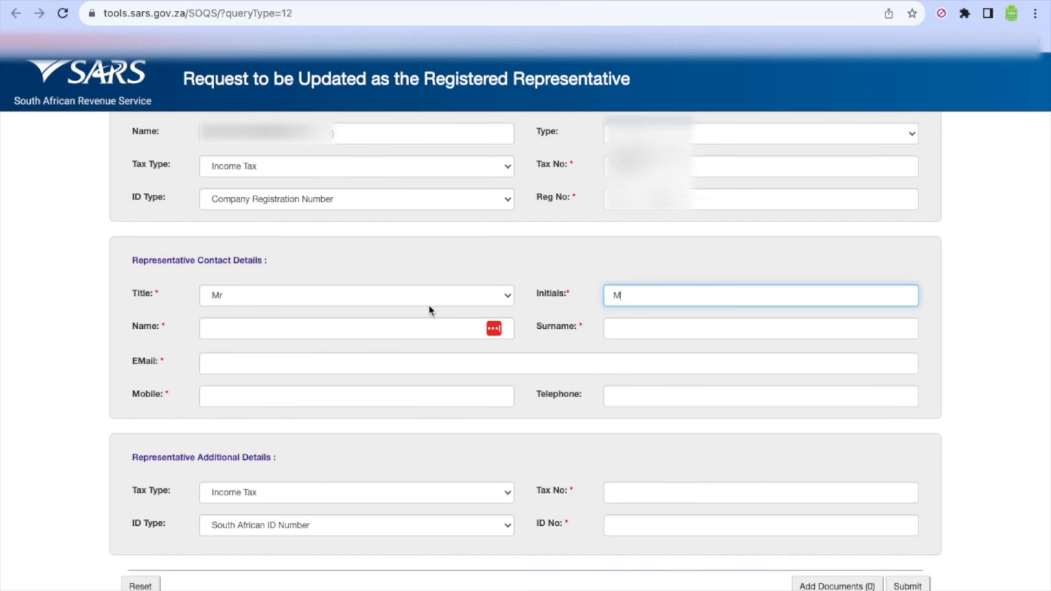
pyautogui.click(389, 327)
pyautogui.write('...')
pyautogui.click(641, 330)
pyautogui.write('...')
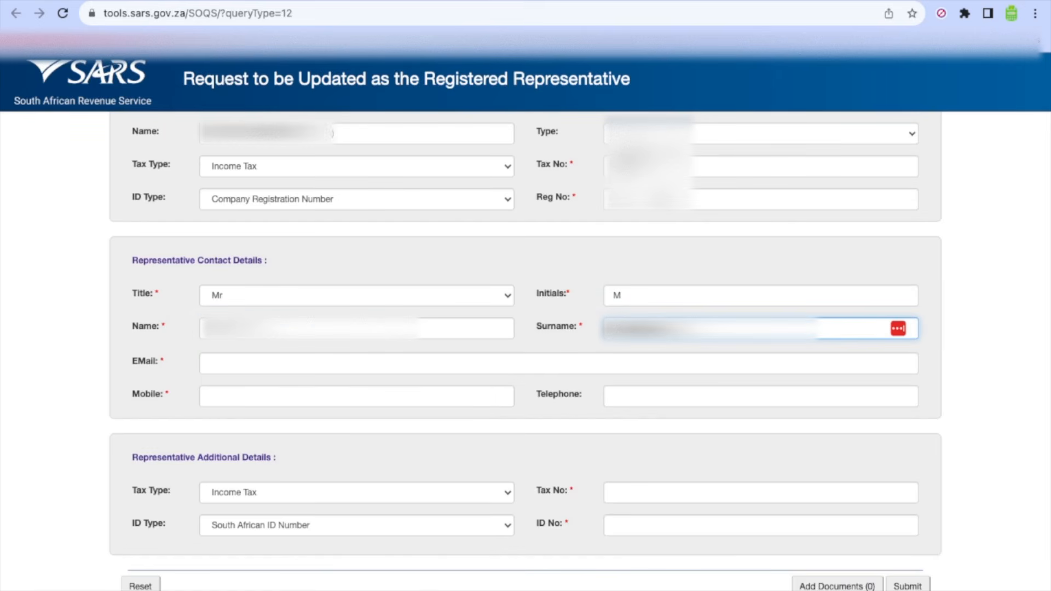
pyautogui.click(409, 349)
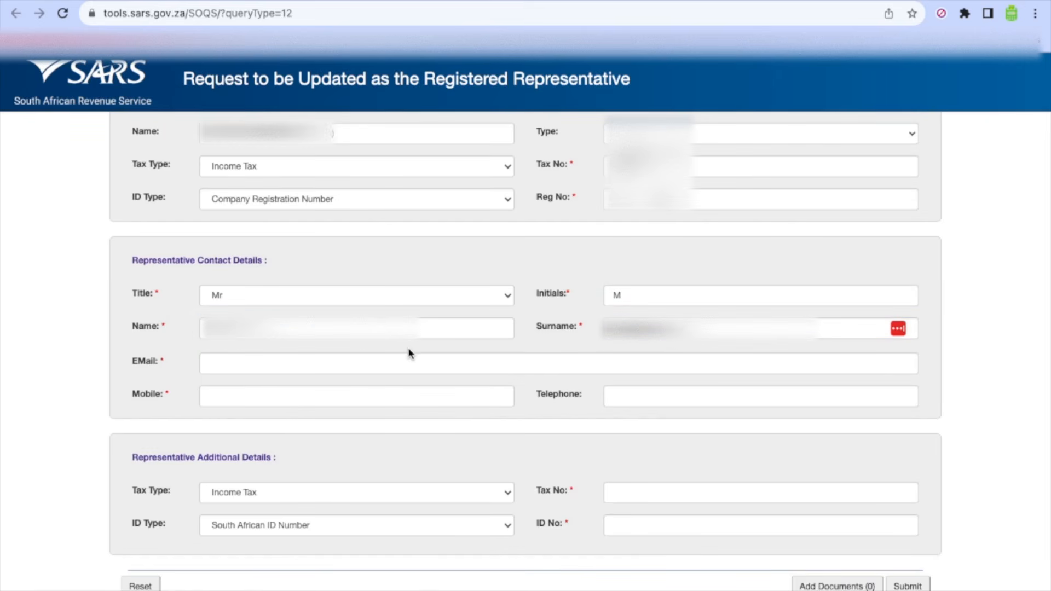
pyautogui.click(350, 396)
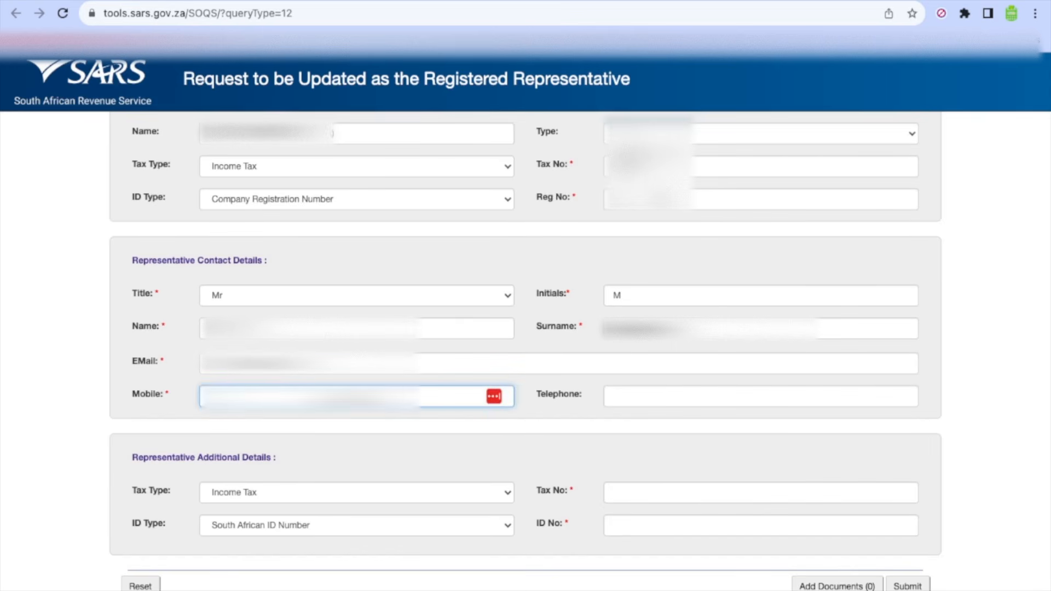
pyautogui.click(299, 440)
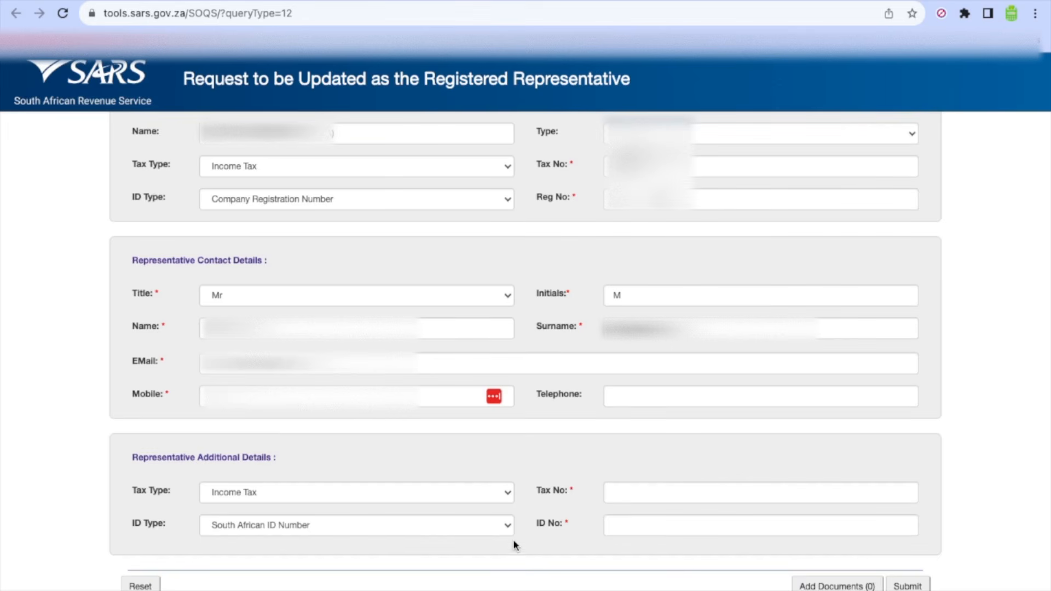
# Step: Keep the representative's ID Type as South African ID Number
pyautogui.click(486, 525)
pyautogui.click(485, 524)
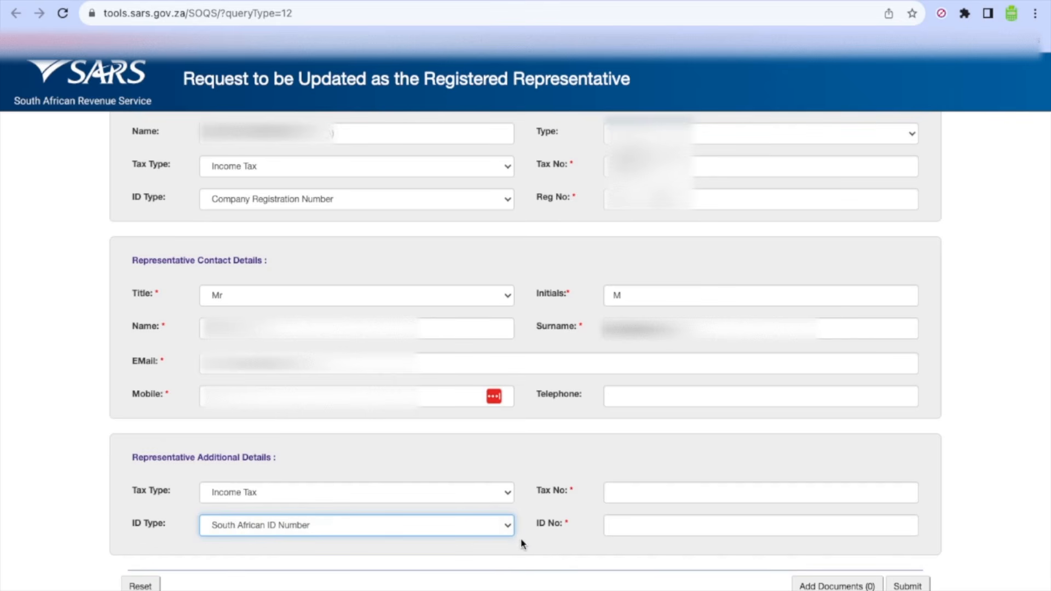
pyautogui.click(509, 527)
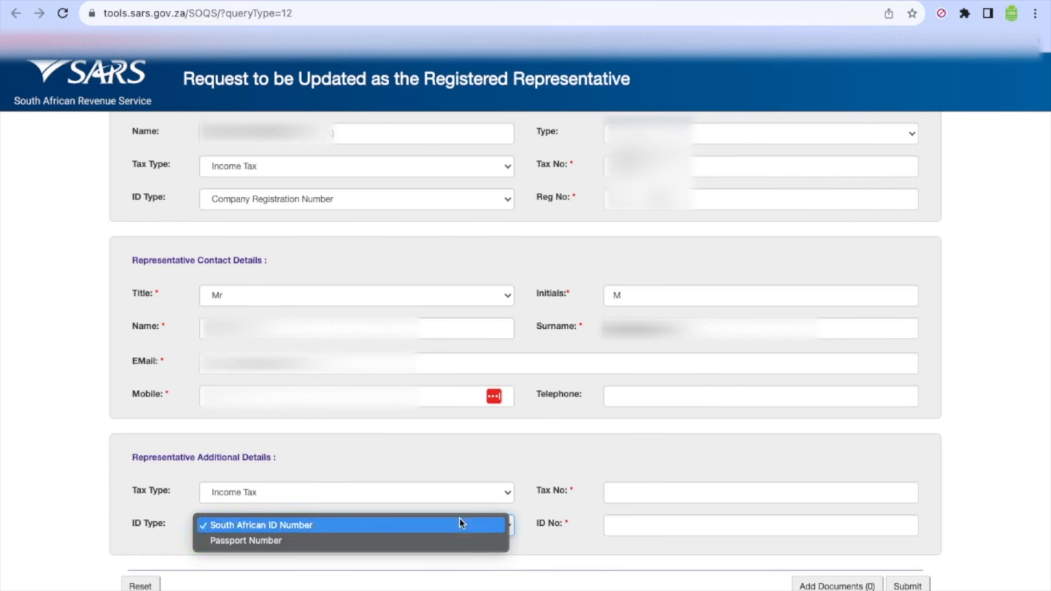
pyautogui.click(547, 555)
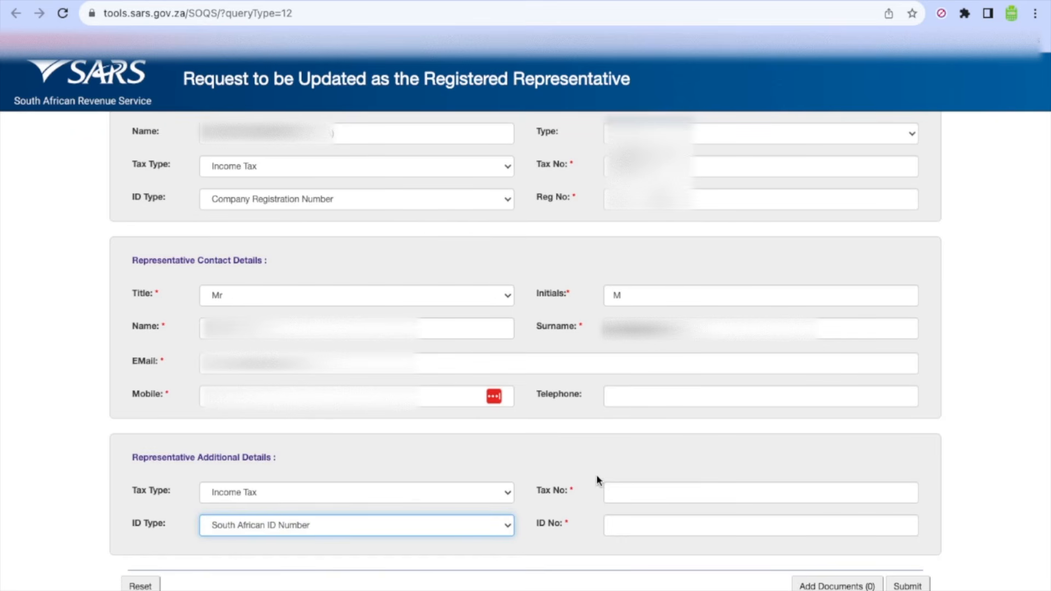
# Step: Enter the representative's tax number and ID number, then bring up Documents for Submission
pyautogui.click(622, 499)
pyautogui.click(646, 526)
pyautogui.click(785, 452)
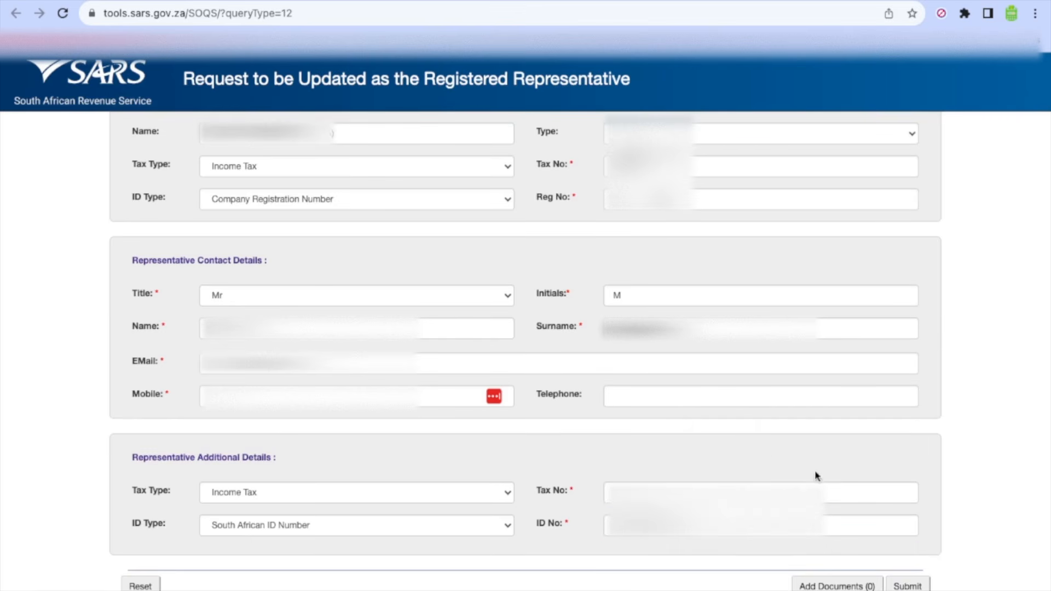
pyautogui.click(845, 586)
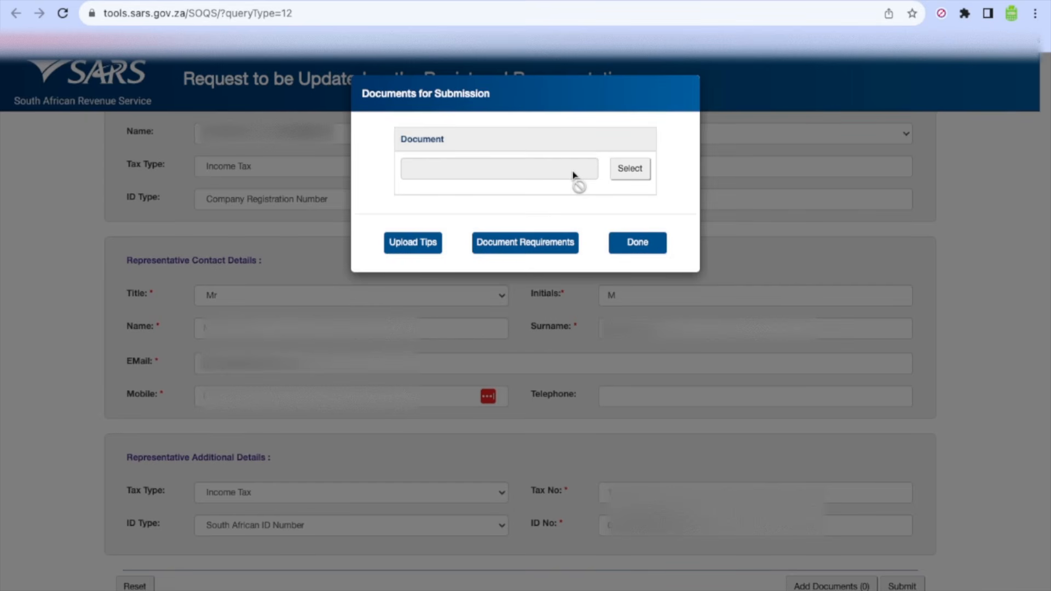
# Step: Attach the appointment letter, ID card.pdf, POA.pdf and Update My Details.jpeg, then finish with Done
pyautogui.click(633, 168)
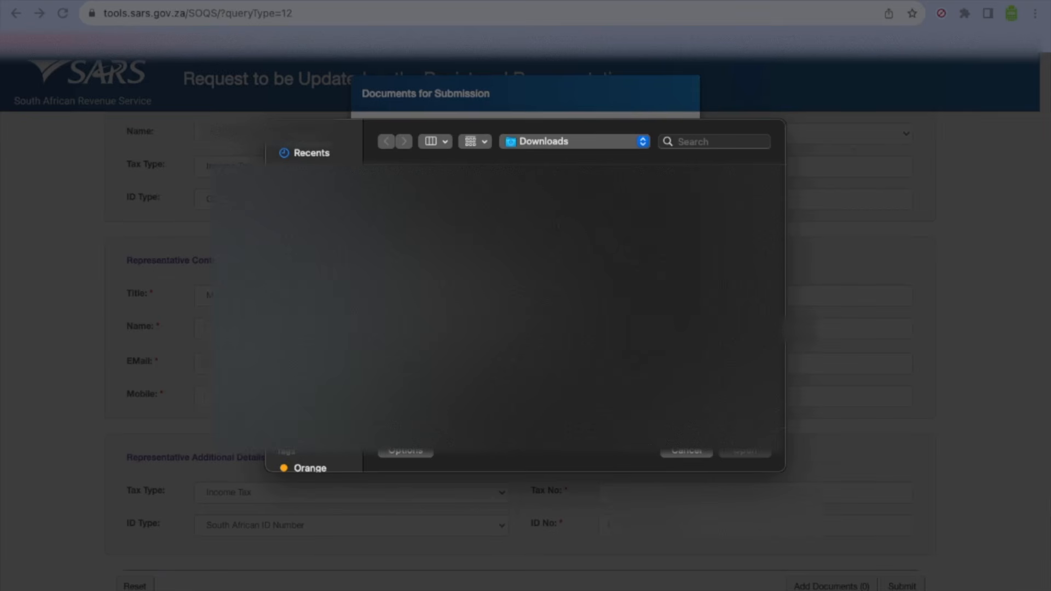
pyautogui.click(323, 263)
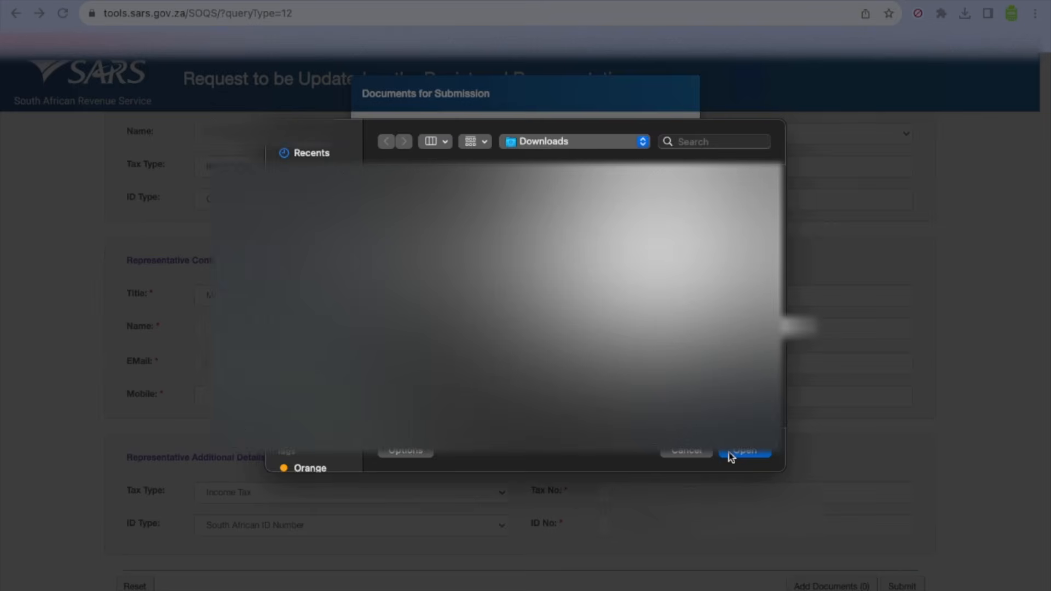
pyautogui.click(728, 453)
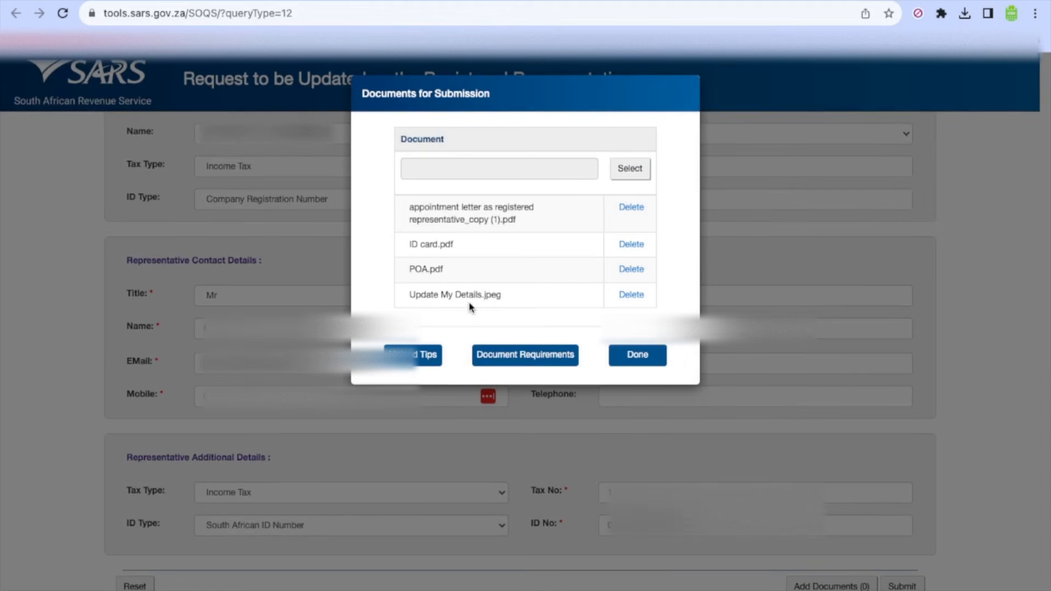
pyautogui.click(428, 353)
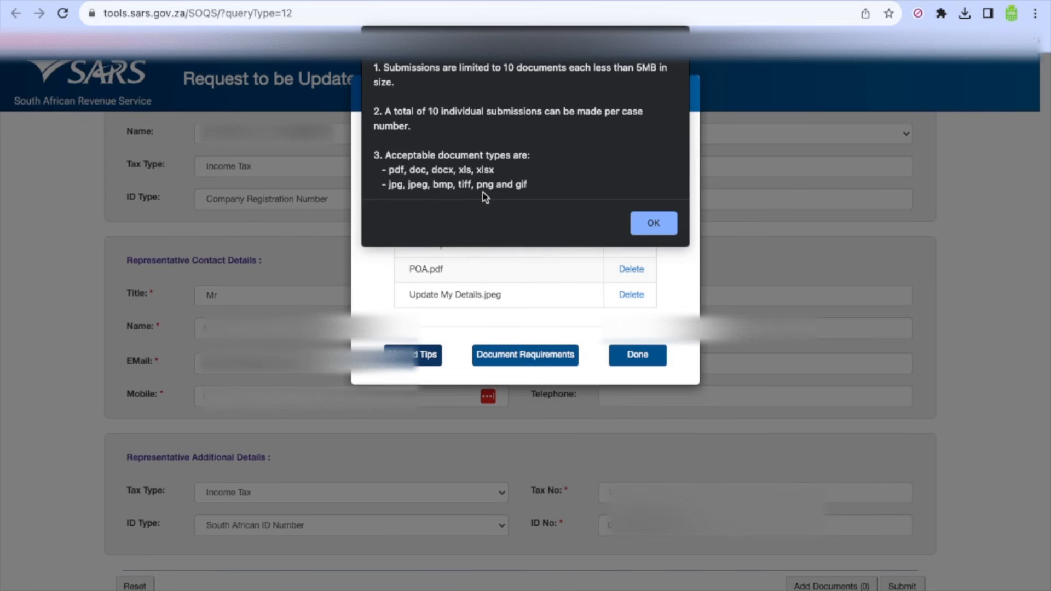
pyautogui.click(652, 223)
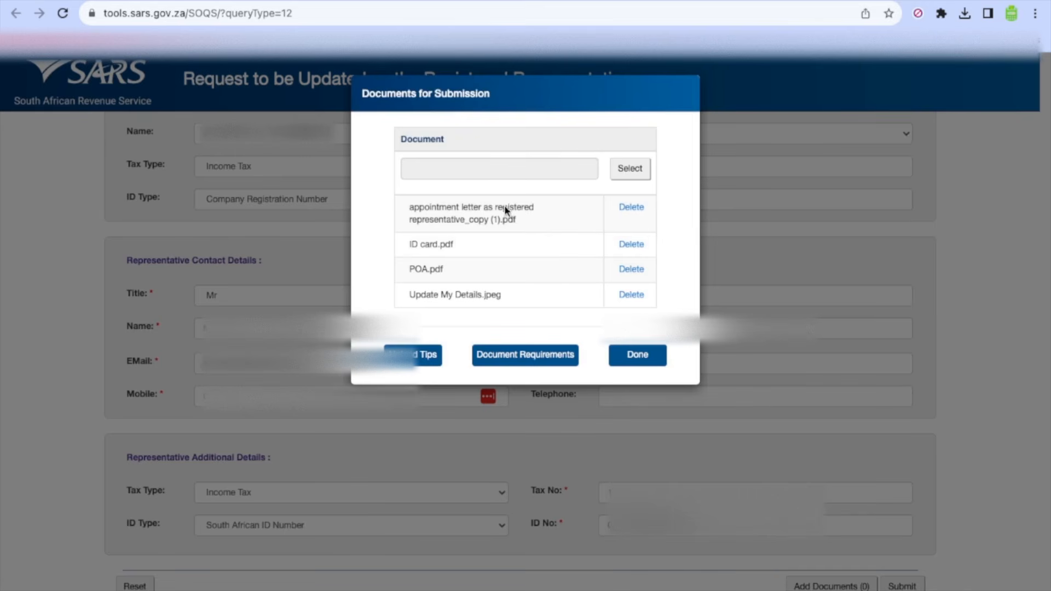
pyautogui.click(637, 355)
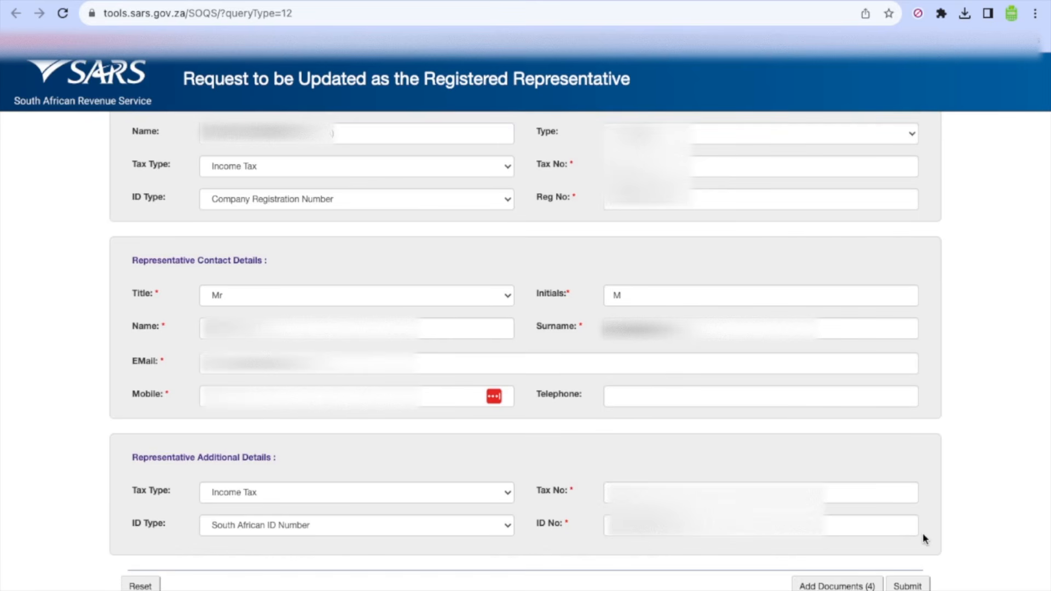
# Step: Submit the query and validate the captcha with the text 8BHD9
pyautogui.scroll(2, 922, 469)
pyautogui.scroll(-2, 923, 470)
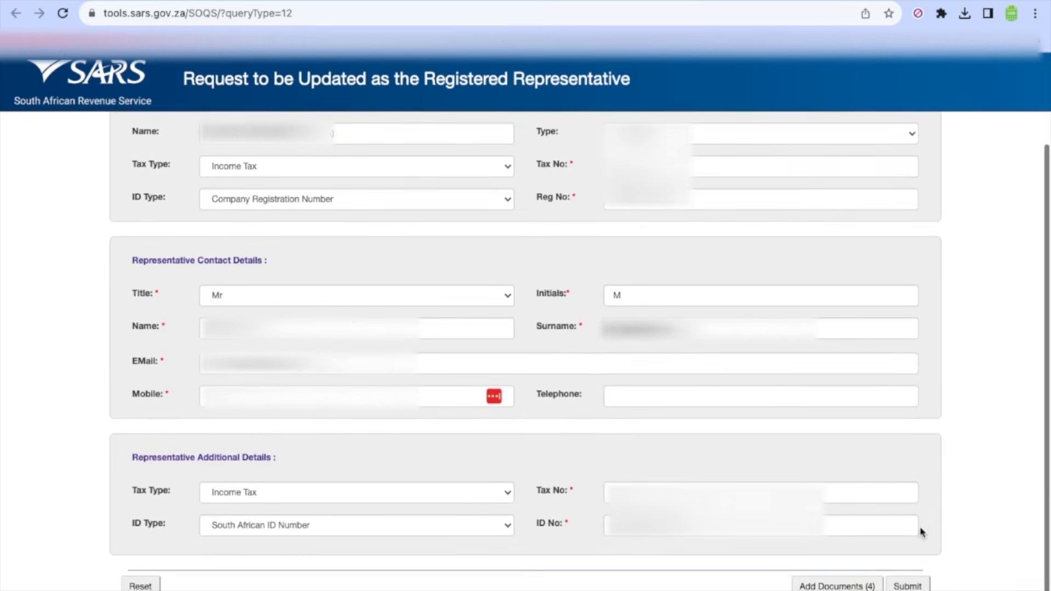
pyautogui.click(907, 587)
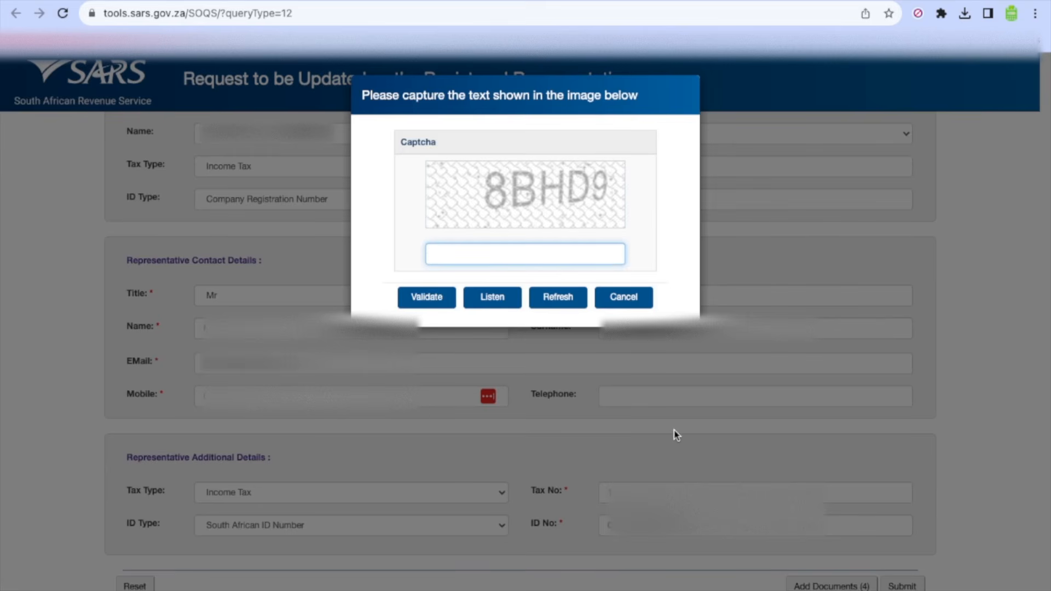
pyautogui.write('8BHD9')
pyautogui.click(426, 297)
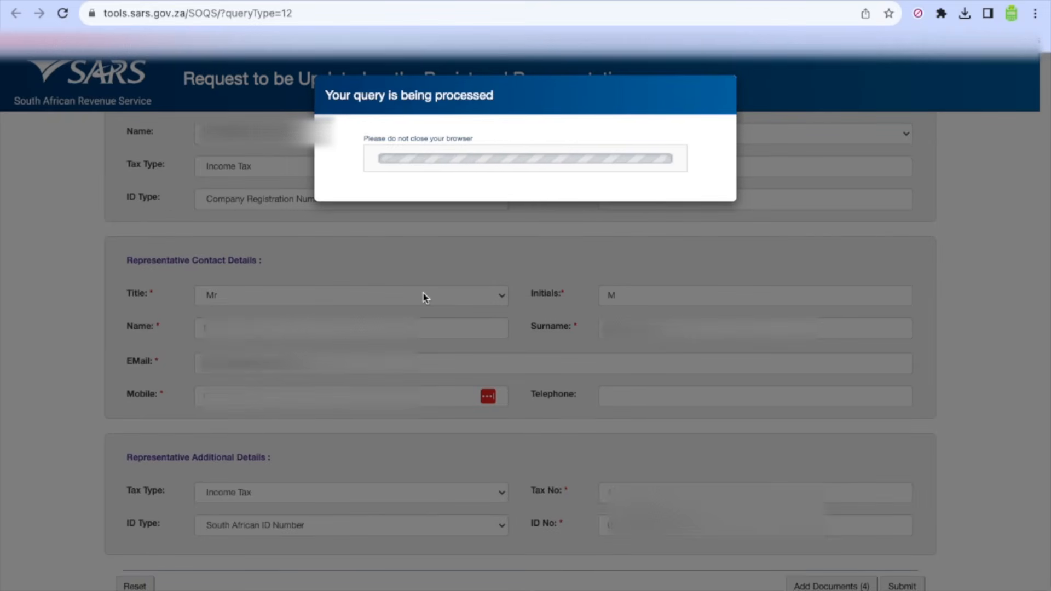